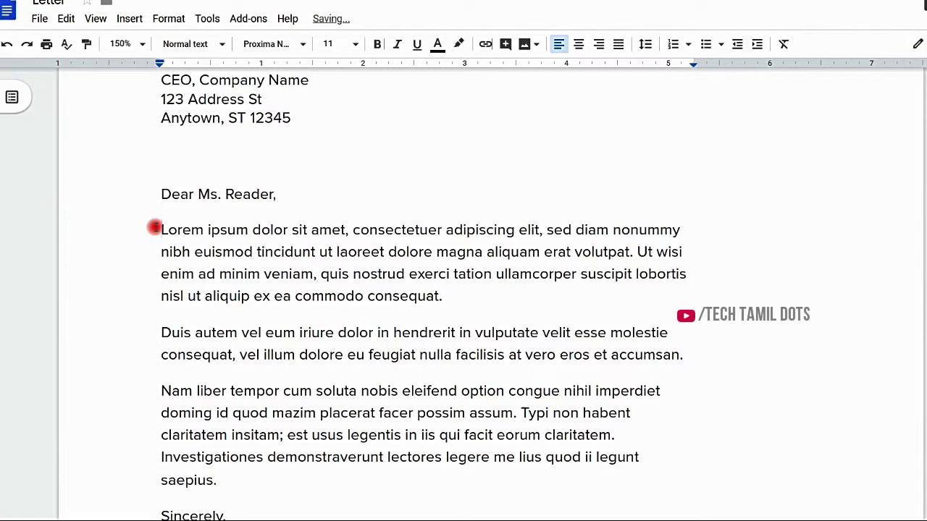
Tab-indent the first line of the Lorem ipsum paragraph, then select all three body paragraphs
key("Tab")
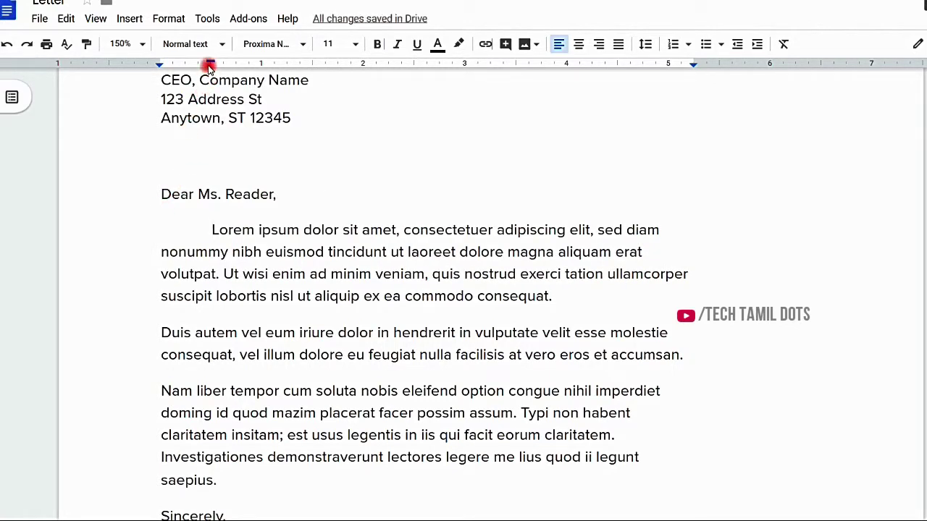
left_click_drag(208, 65, 212, 60)
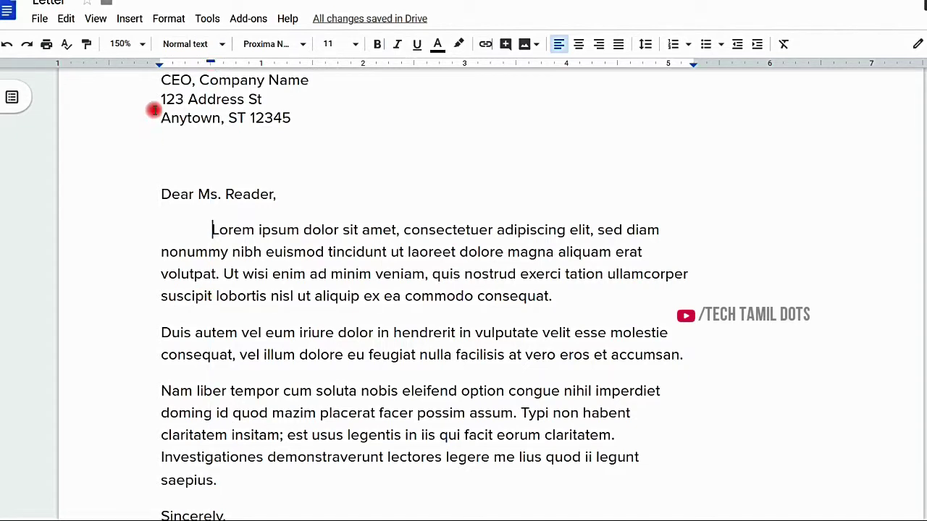
left_click_drag(160, 68, 145, 63)
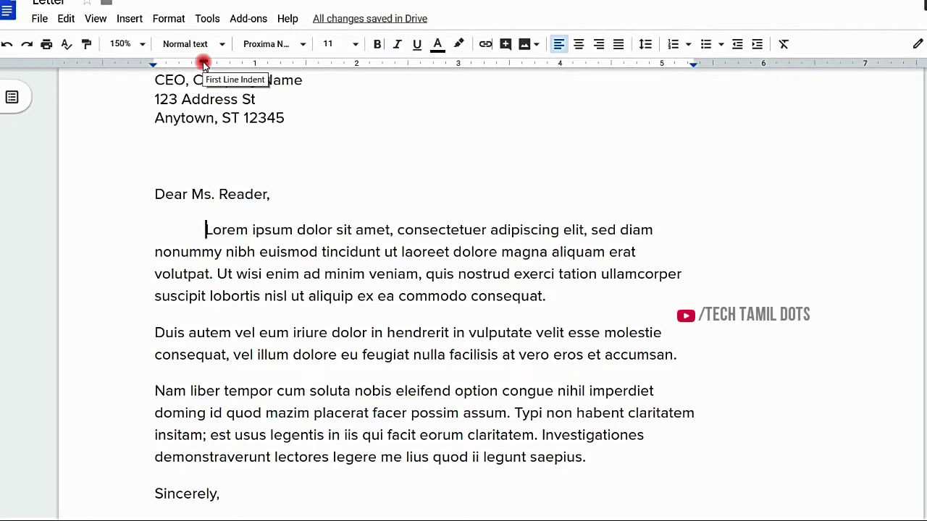
mouse_move(205, 229)
left_mouse_down()
mouse_move(259, 254)
mouse_move(299, 253)
left_mouse_up()
mouse_move(350, 267)
left_mouse_down()
mouse_move(626, 382)
mouse_move(677, 455)
left_mouse_up()
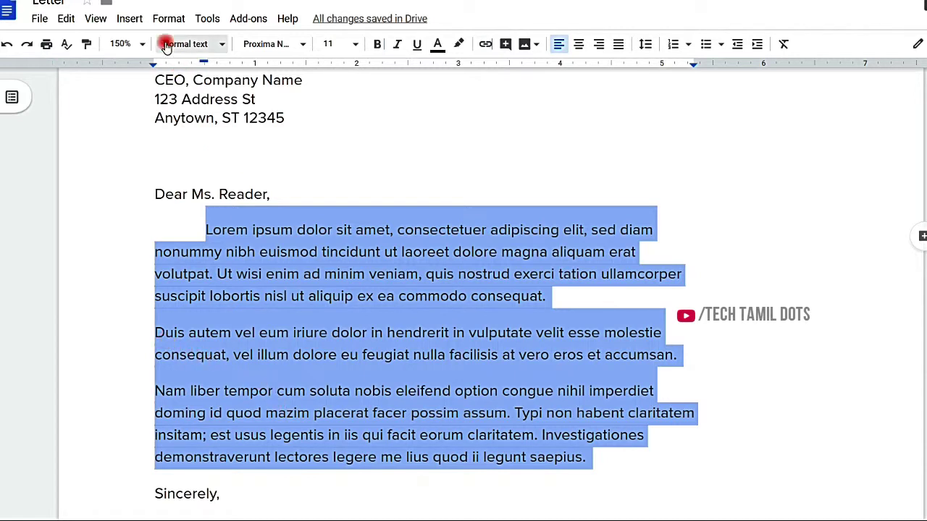
Move the three body paragraphs' first-line indent marker out to 2.78 inches on the ruler
left_click(206, 63)
right_click(210, 63)
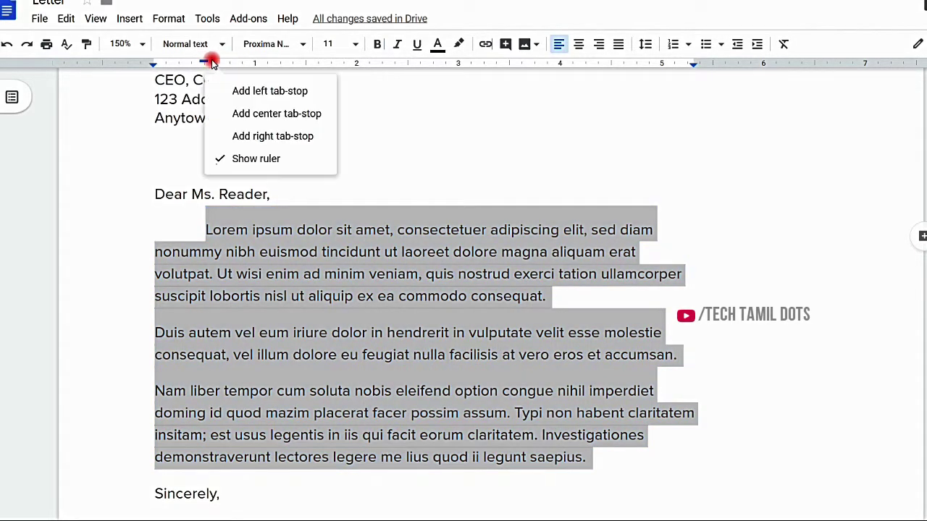
left_click_drag(204, 63, 259, 65)
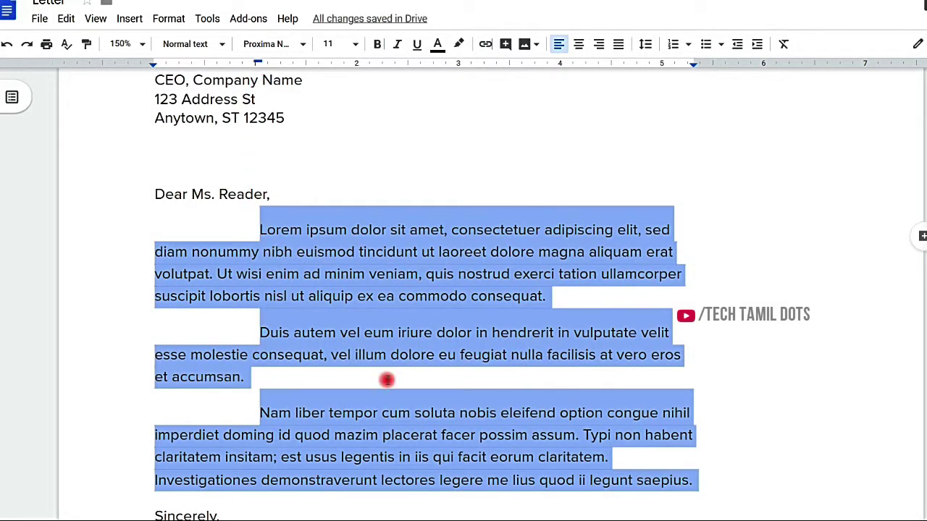
left_click_drag(259, 64, 303, 65)
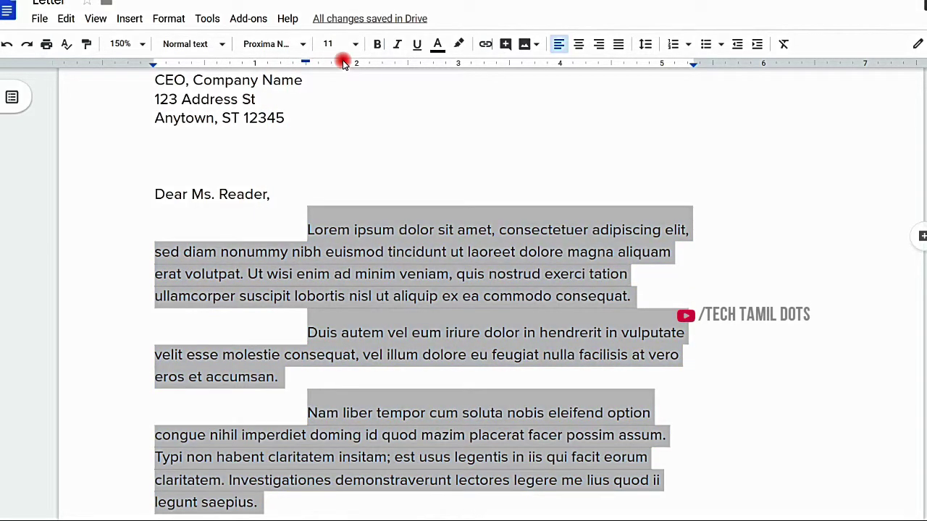
right_click(366, 65)
left_click(307, 65)
mouse_move(306, 64)
left_mouse_down()
mouse_move(446, 63)
mouse_move(225, 50)
left_mouse_up()
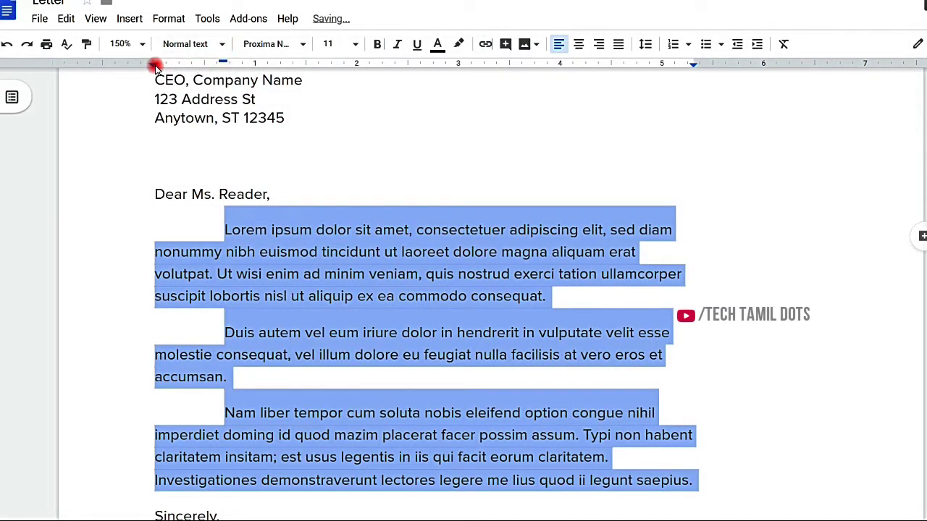
Set the paragraphs' left indent to 0.16 inch and their right edge to about 5.8 inches
left_click_drag(156, 65, 274, 60)
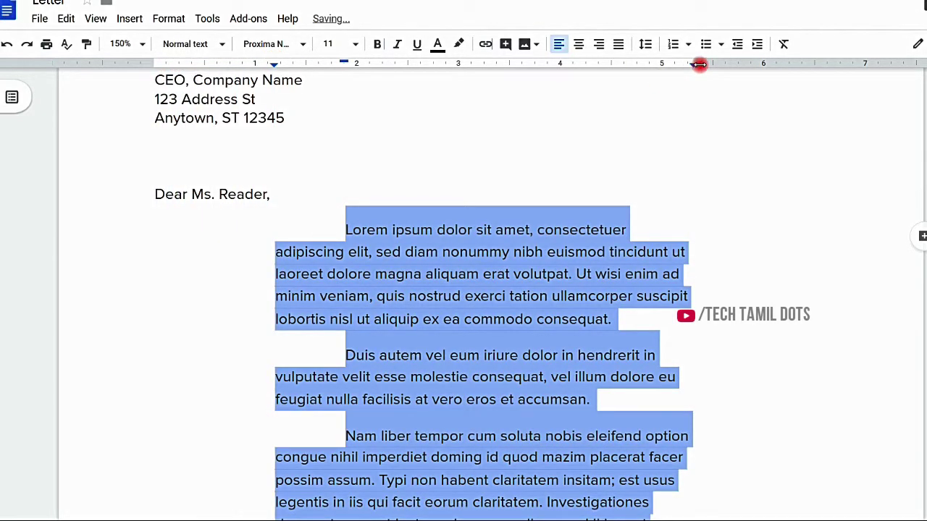
left_click_drag(699, 63, 801, 62)
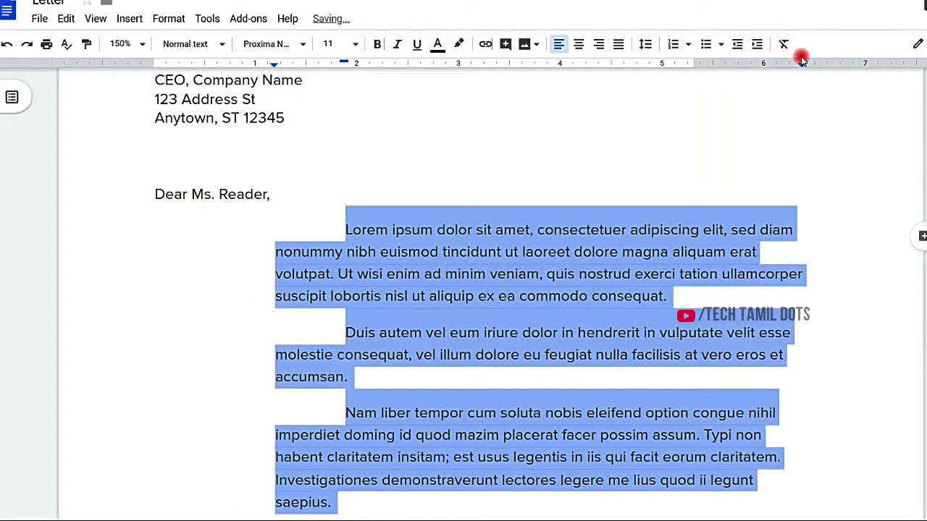
left_click_drag(274, 63, 209, 63)
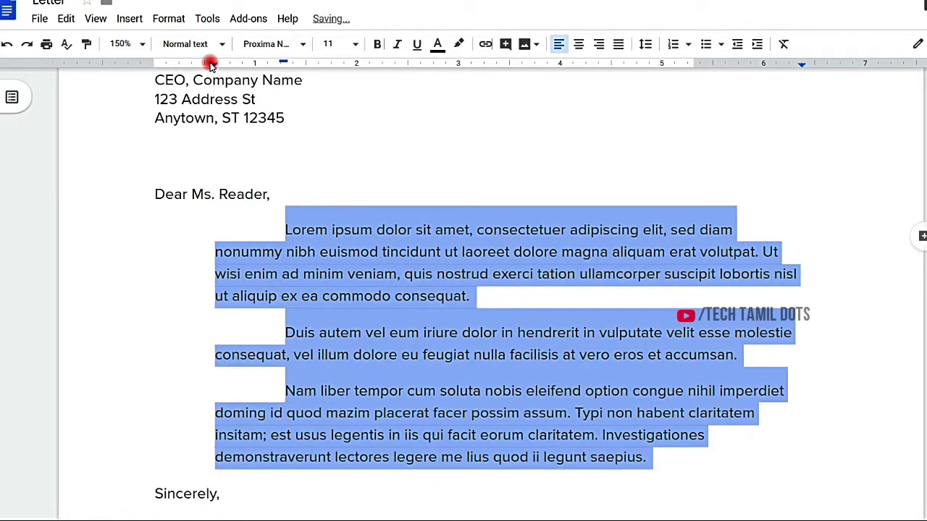
left_click_drag(801, 64, 747, 63)
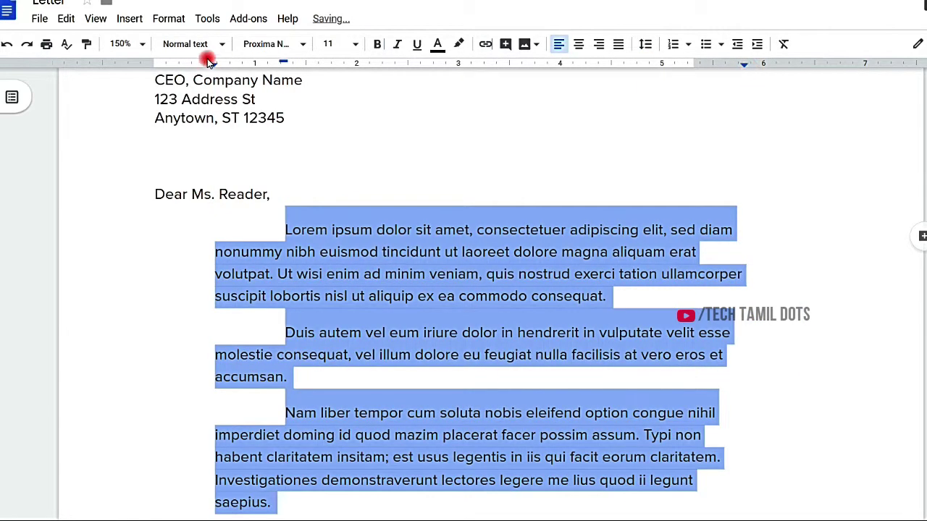
left_click_drag(216, 65, 174, 64)
left_click(223, 321)
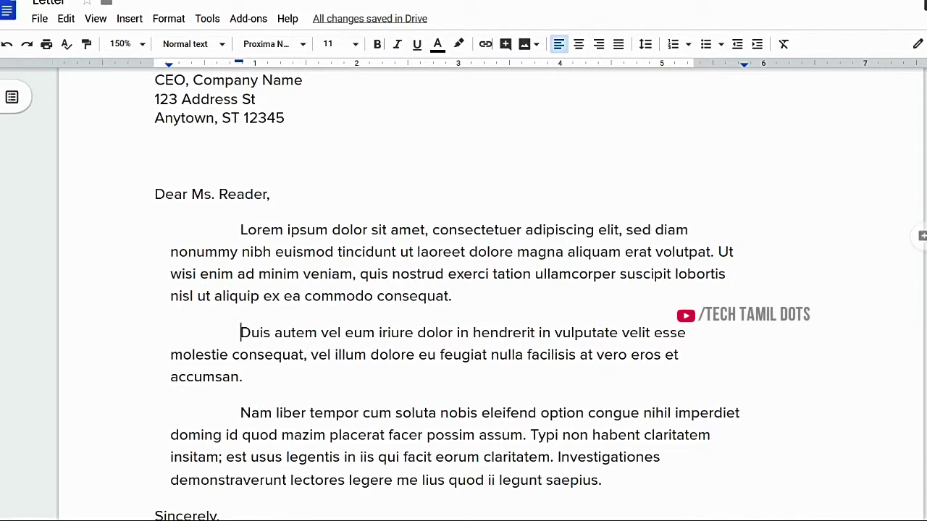
scroll(492, 290, "up", 5)
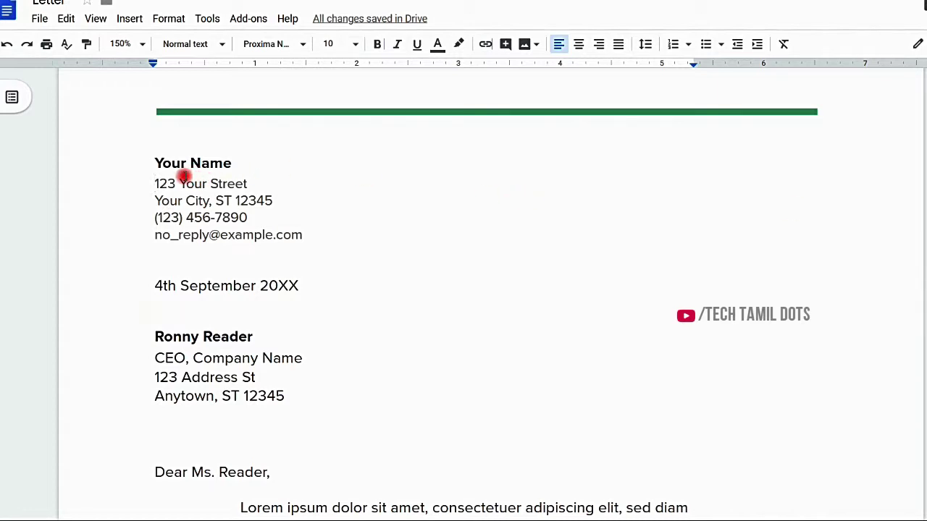
key("Tab")
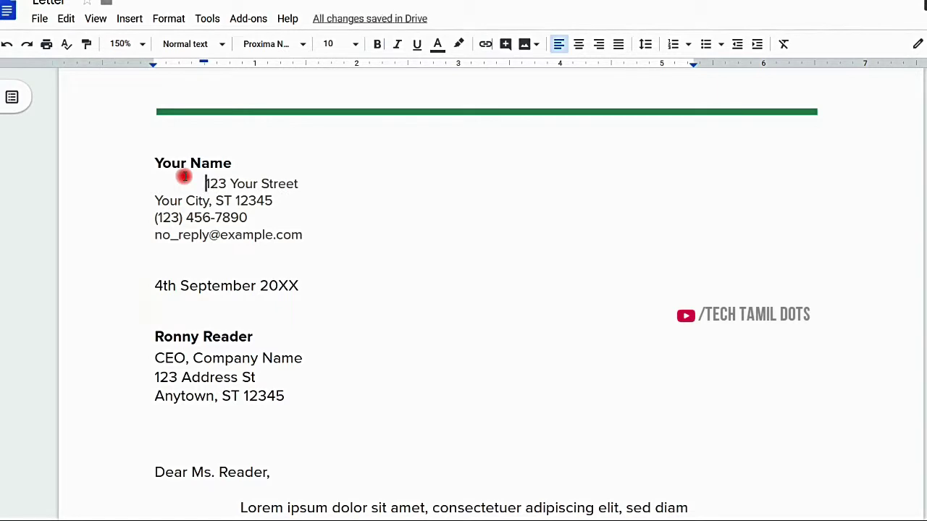
key("BackSpace")
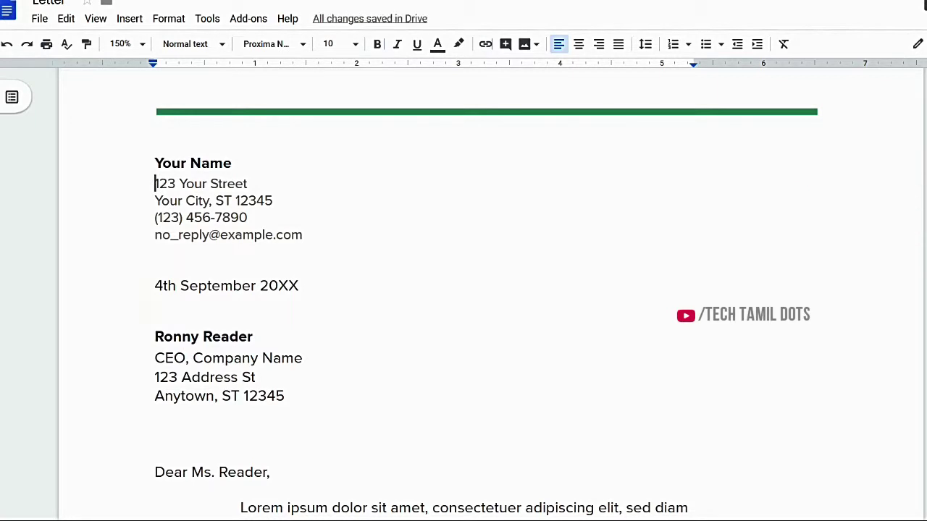
scroll(463, 289, "down", 7)
scroll(463, 290, "up", 1)
scroll(463, 289, "up", 1)
scroll(463, 290, "up", 1)
Select the three body paragraphs and try the indent buttons, leaving their indent unchanged
left_click_drag(284, 208, 240, 185)
left_click_drag(691, 443, 699, 440)
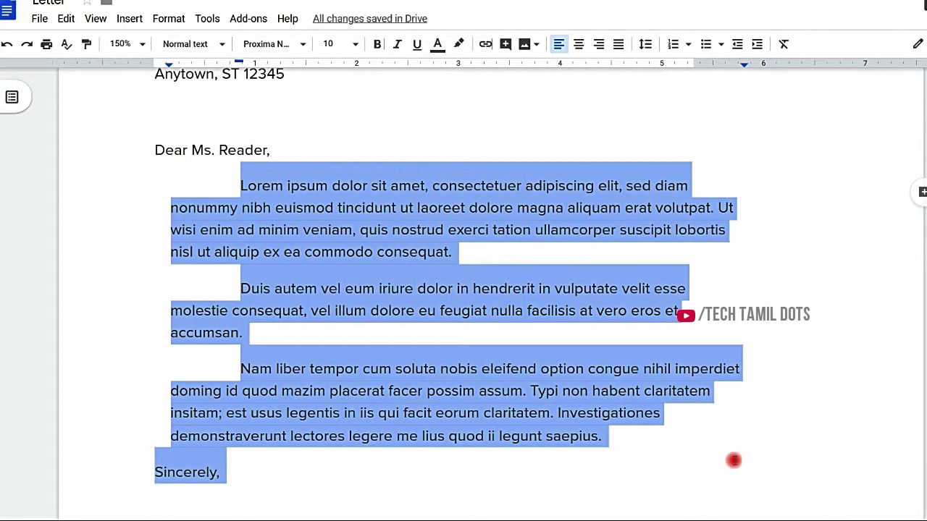
left_click(756, 45)
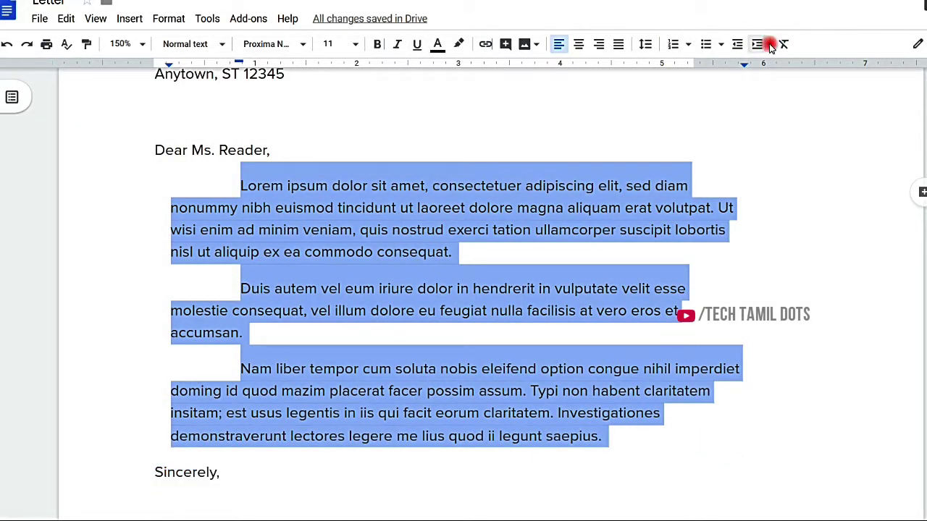
left_click(756, 45)
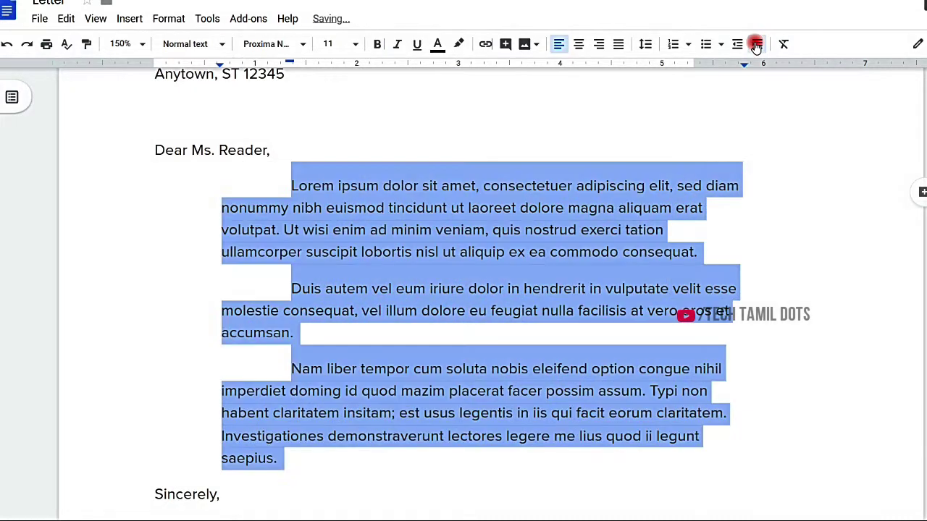
left_click(735, 44)
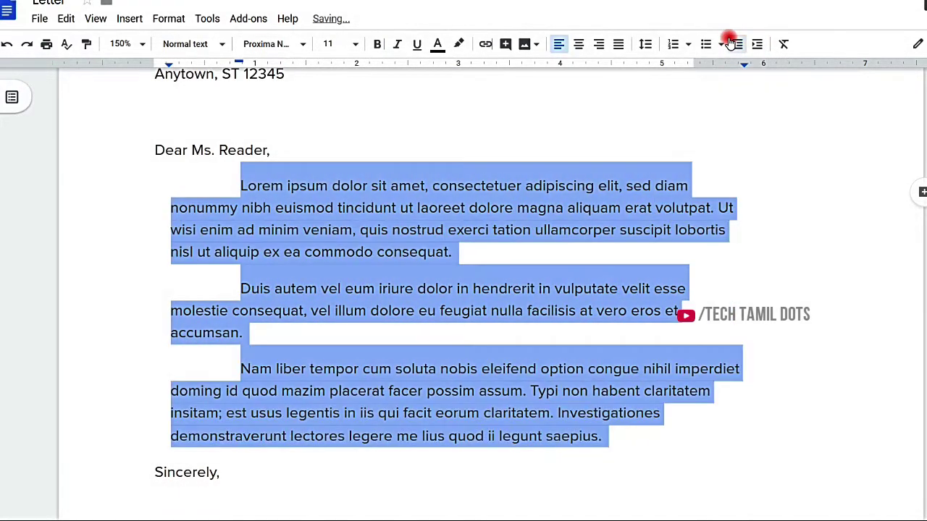
left_click(757, 45)
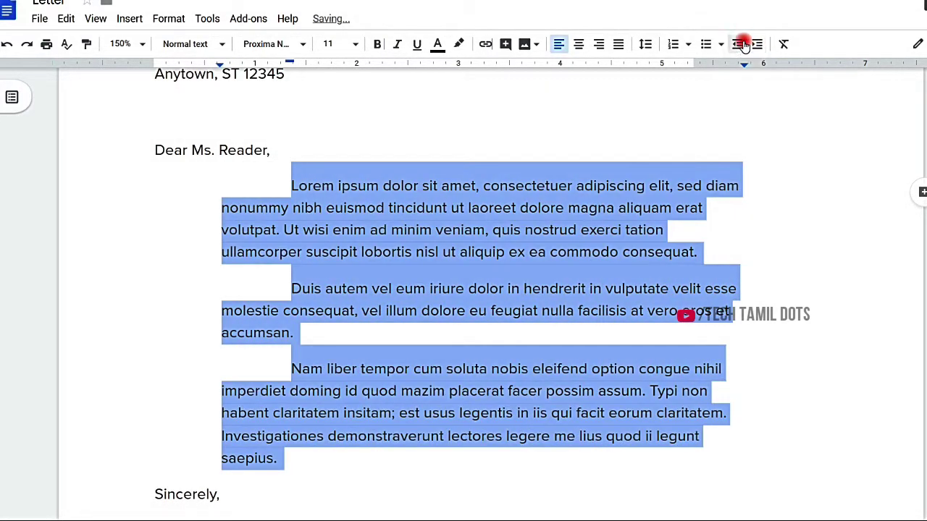
left_click(743, 45)
Return to the top of the letter and place the cursor before '123 Your Street'
left_click(863, 238)
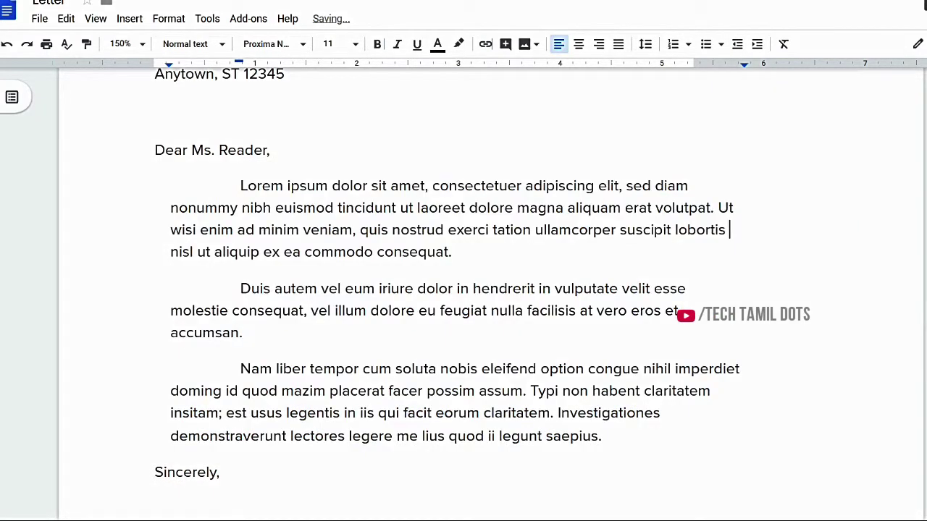
scroll(434, 289, "up", 5)
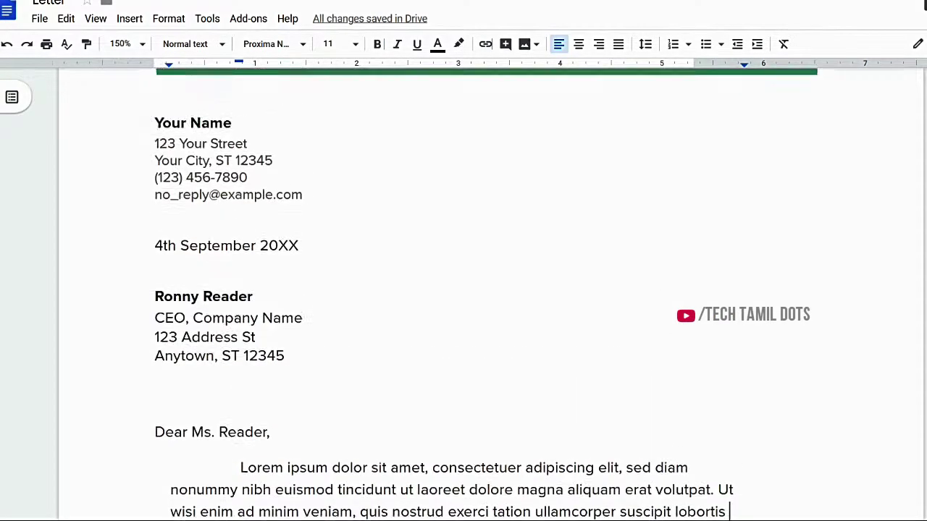
left_click(147, 246)
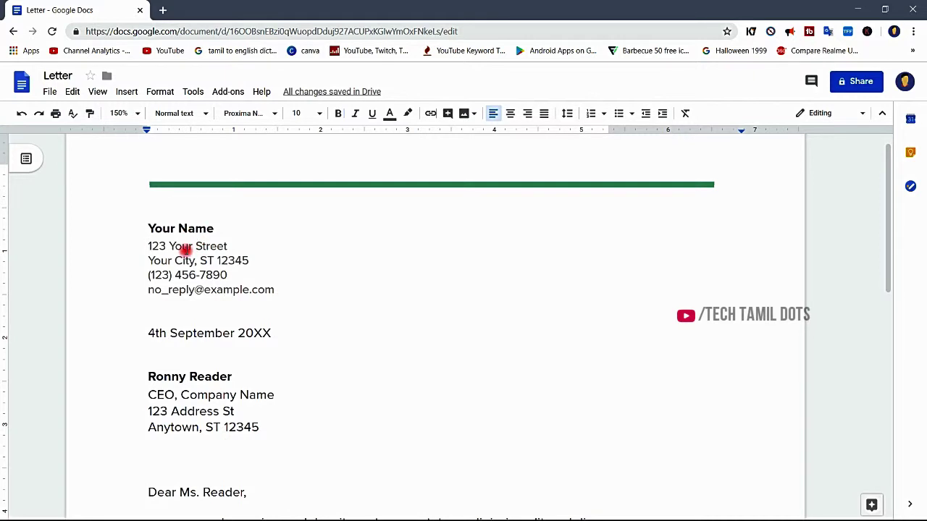
Add a left tab stop near 5 inches for the four sender address lines
left_click_drag(147, 246, 280, 293)
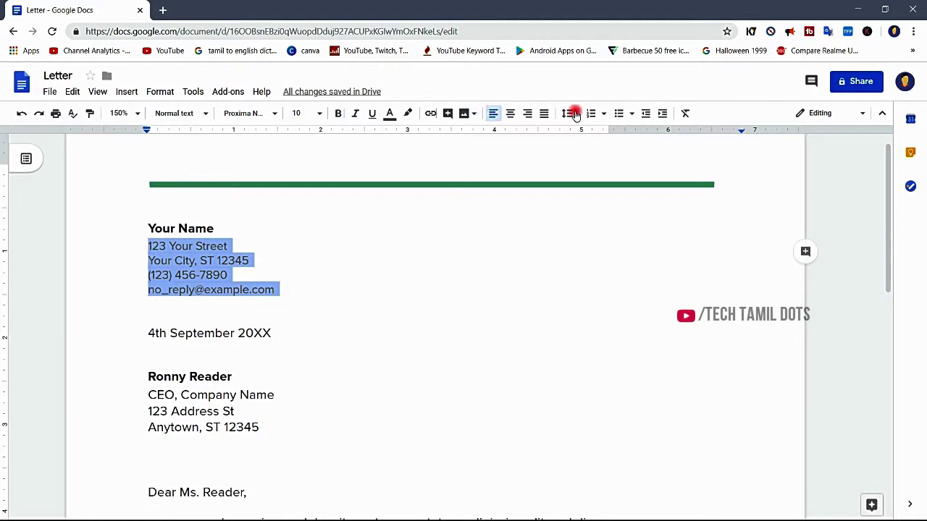
right_click(581, 133)
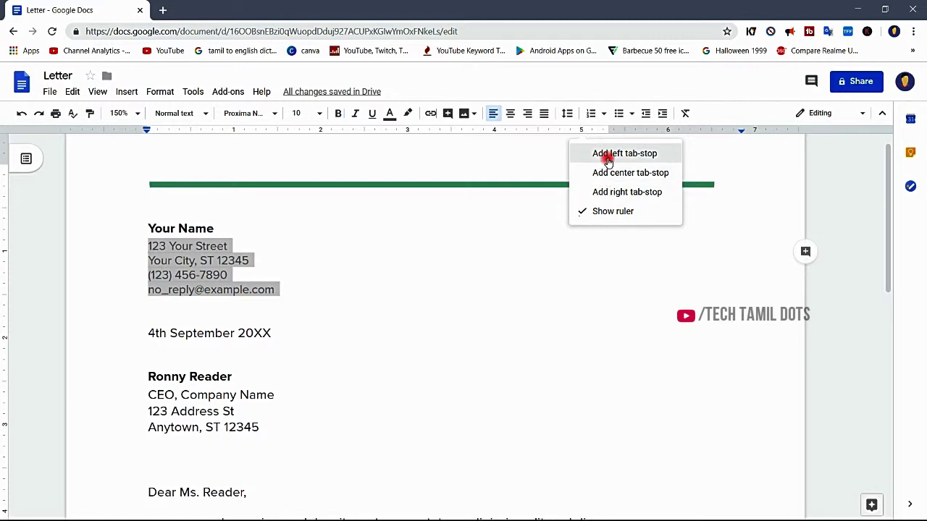
left_click(607, 153)
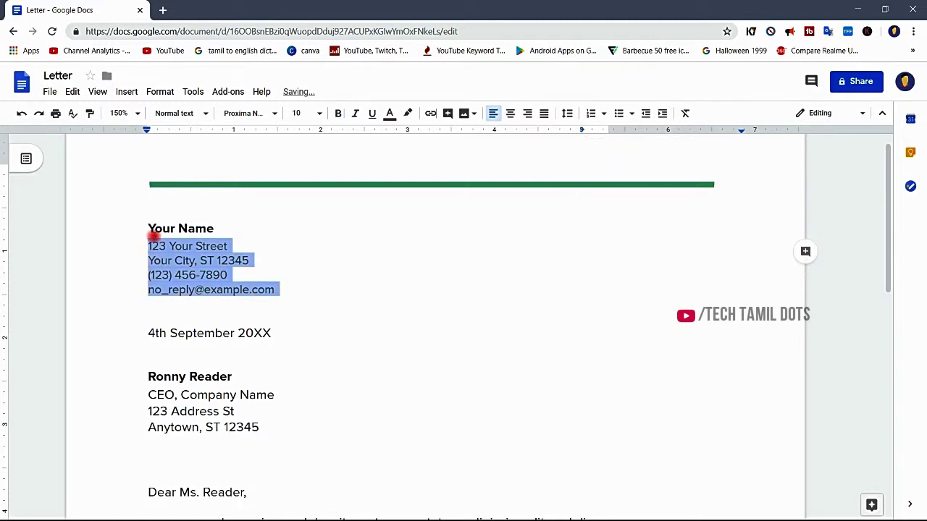
Tab '123 Your Street' over to the new stop, undoing the extra tabs on the city line
left_click(145, 250)
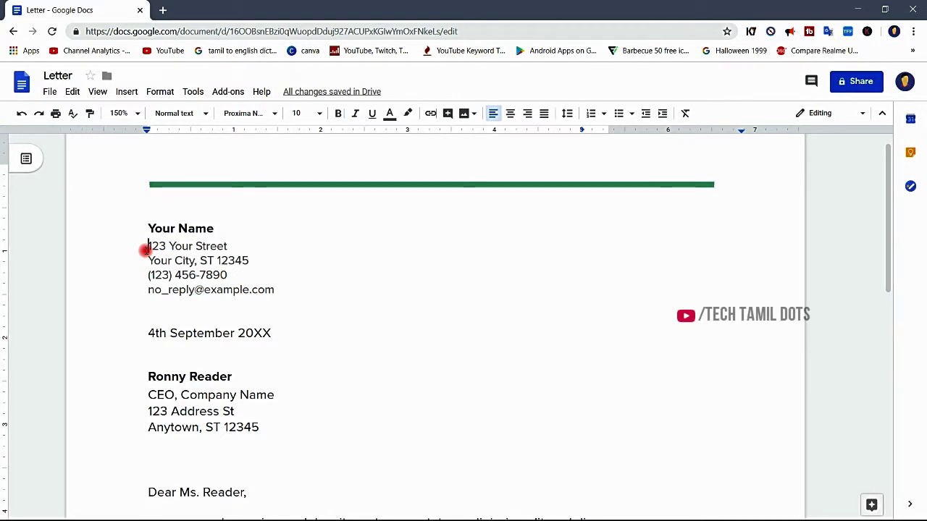
key("Tab")
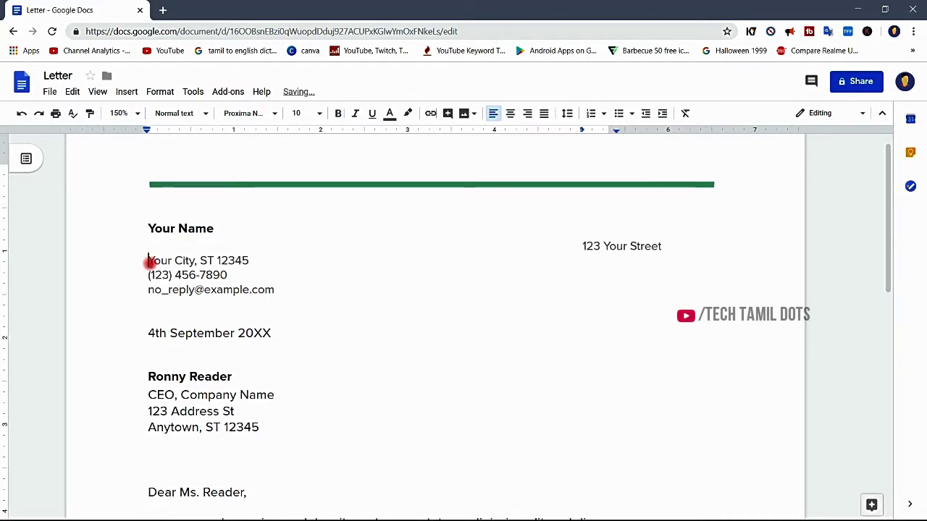
key("Tab")
left_click(145, 276)
key("Tab")
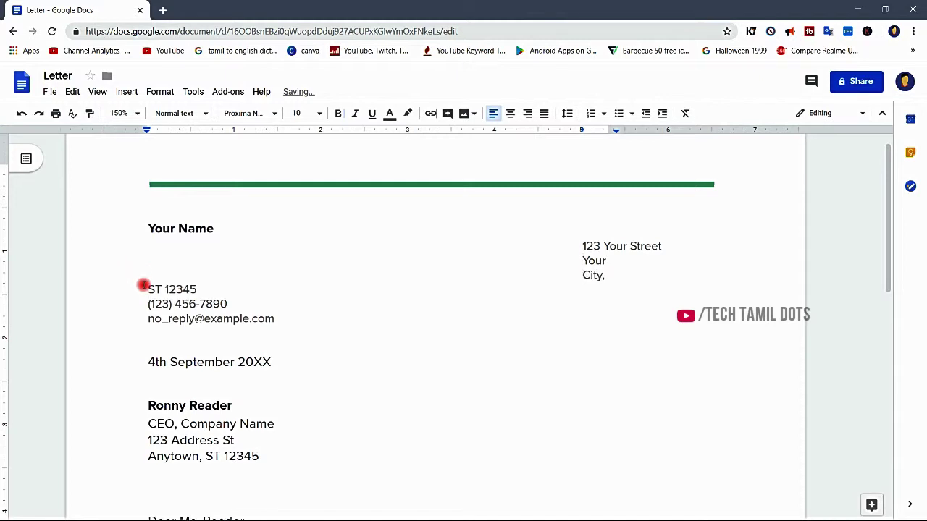
key("Tab")
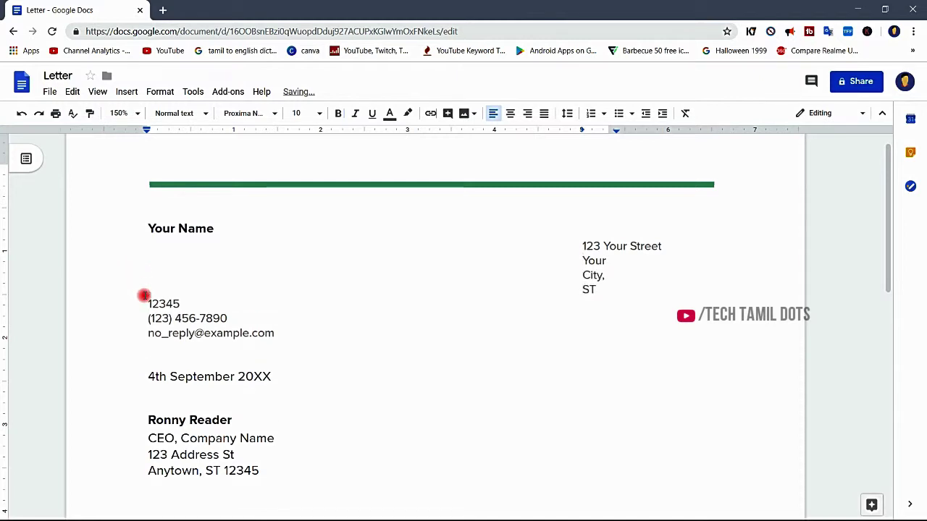
key("ctrl+z")
key("ctrl+z")
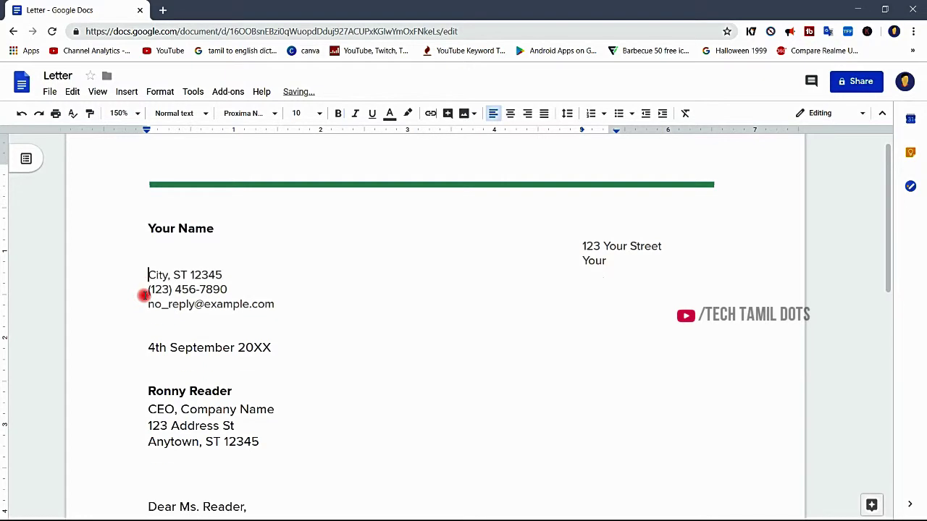
key("ctrl+z")
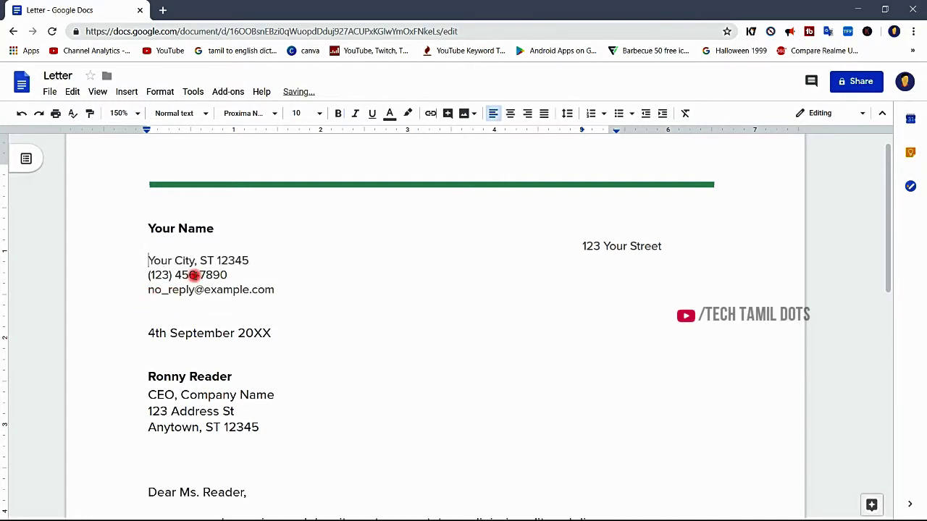
Add a left tab stop near 5 inches for the 'Your Name' signature line
left_click(142, 406)
key("Tab")
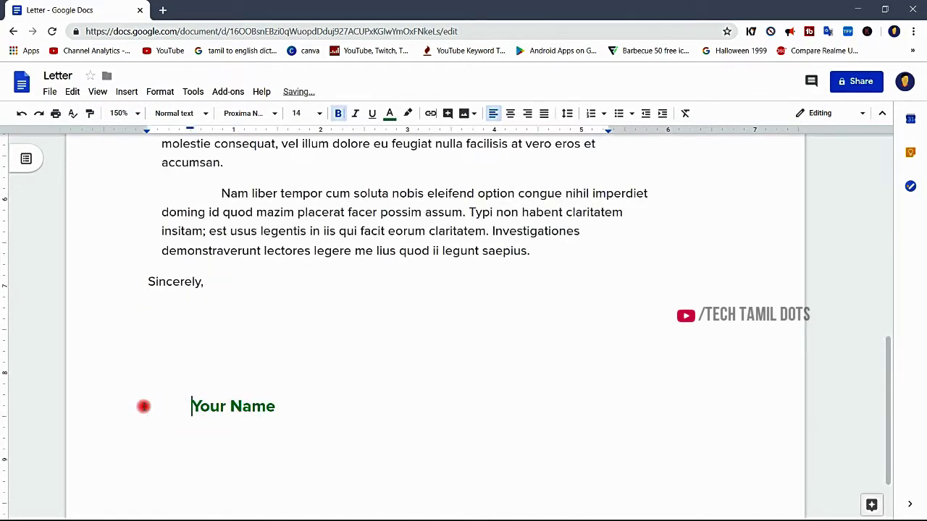
key("BackSpace")
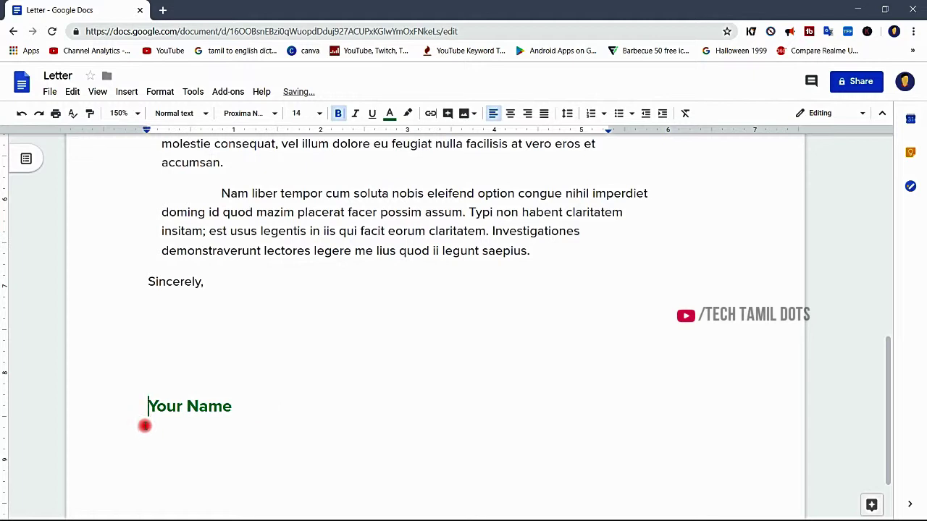
left_click_drag(148, 403, 302, 413)
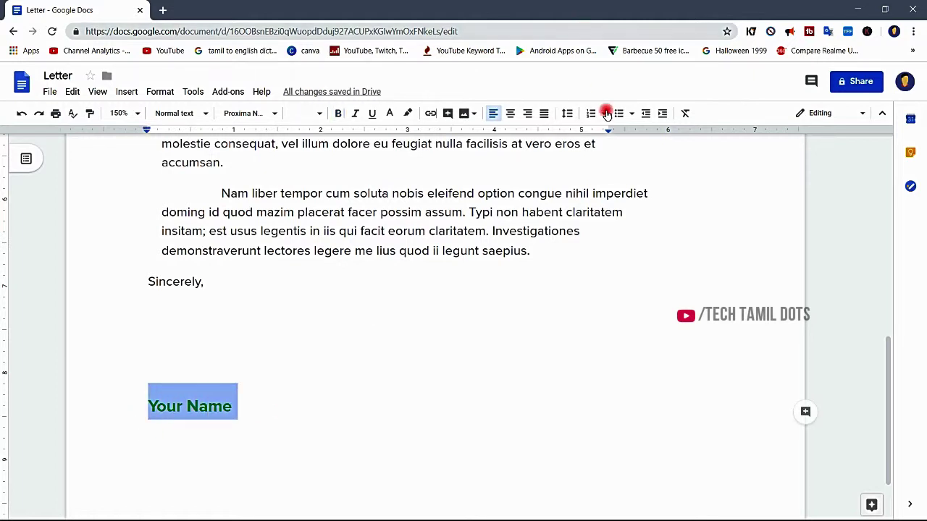
left_click(595, 129)
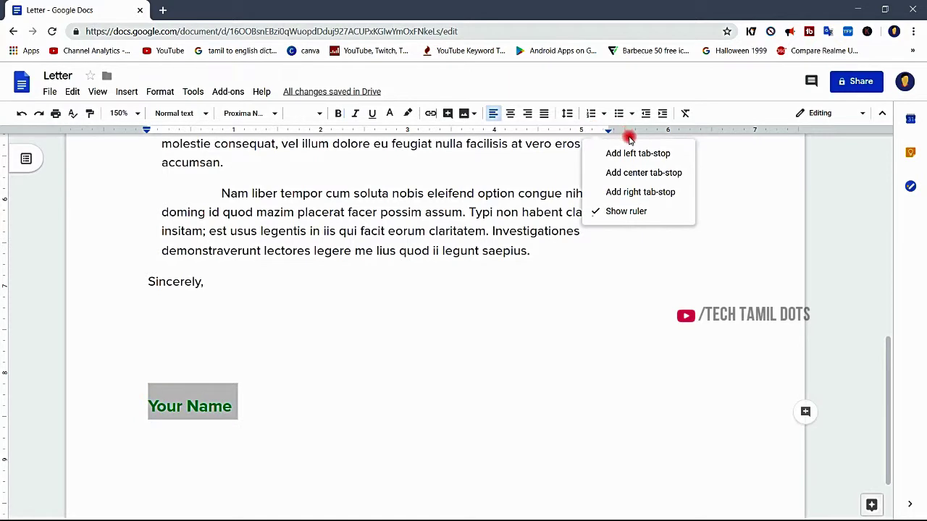
left_click(632, 153)
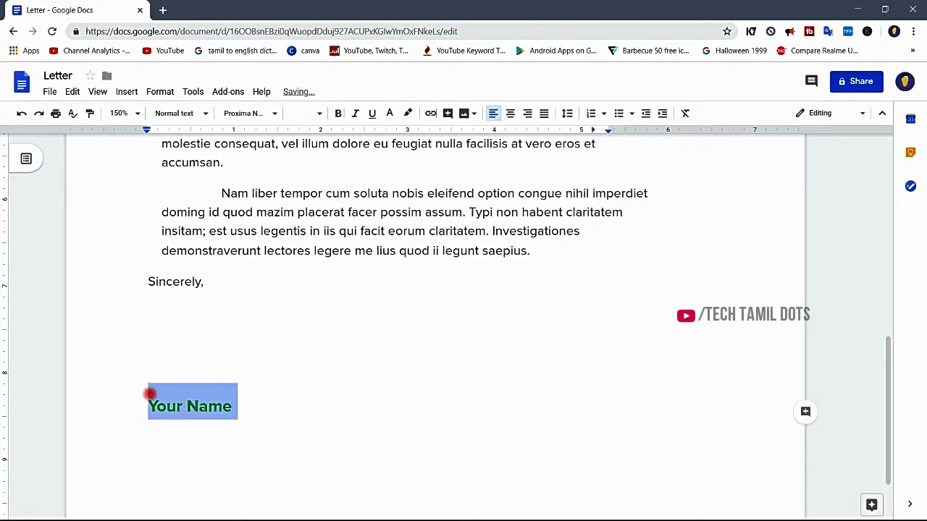
left_click(149, 394)
key("Return")
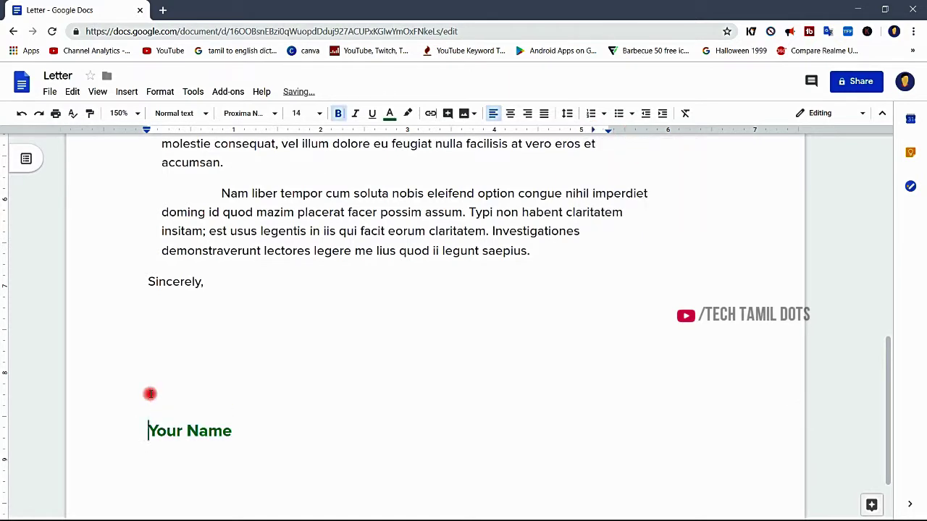
key("BackSpace")
key("Return")
key("BackSpace")
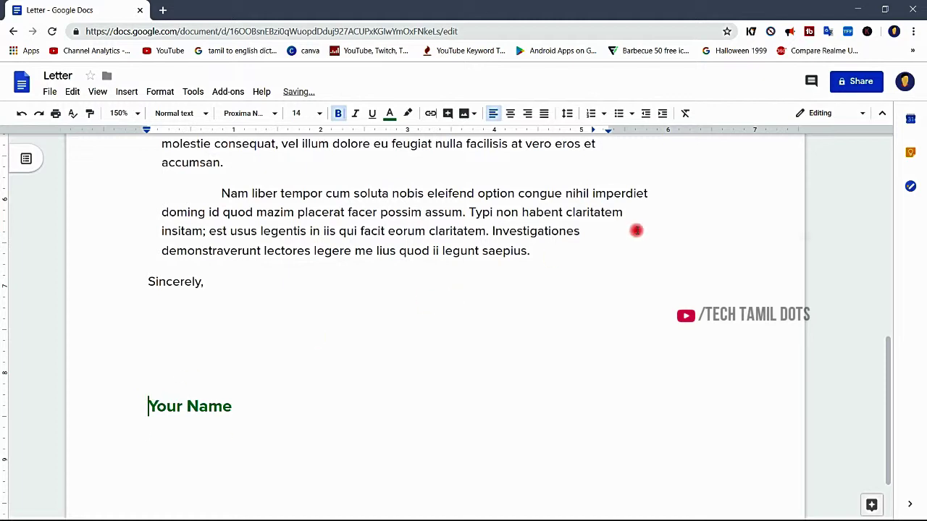
Extend the signature's right indent to 7.56 inches and tab 'Your Name' across to the stop
left_click(593, 134)
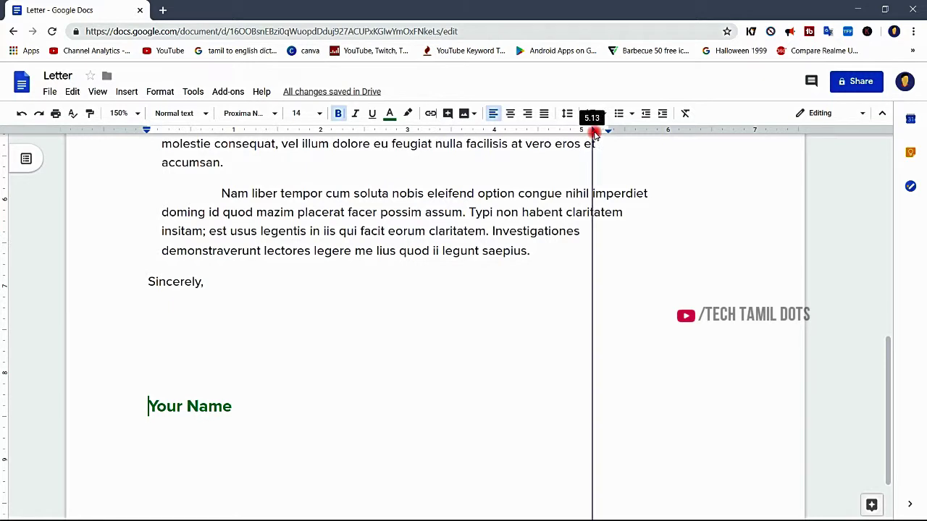
left_click_drag(607, 129, 820, 156)
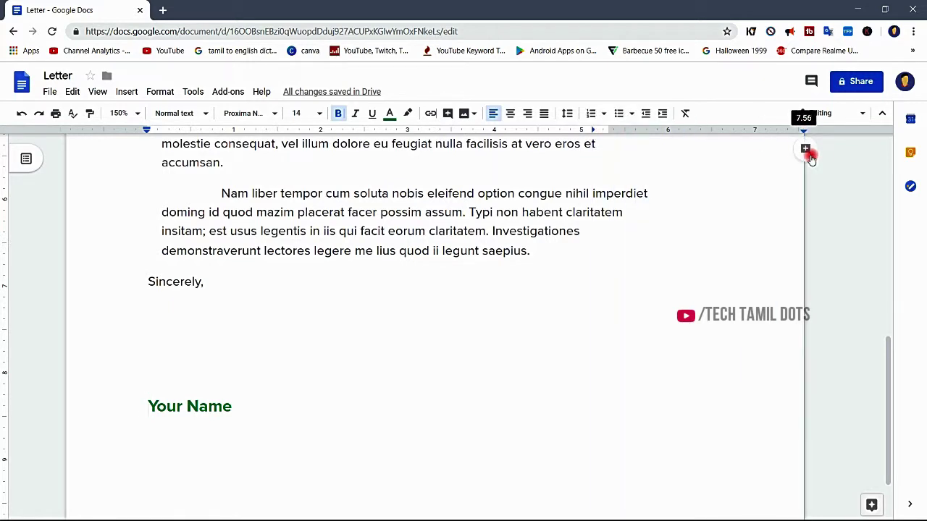
left_click_drag(811, 158, 804, 155)
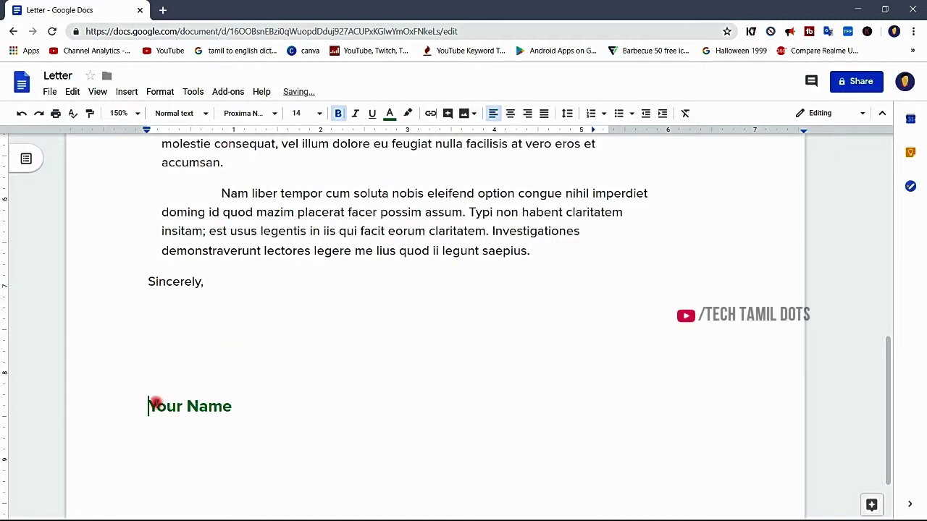
key("Tab")
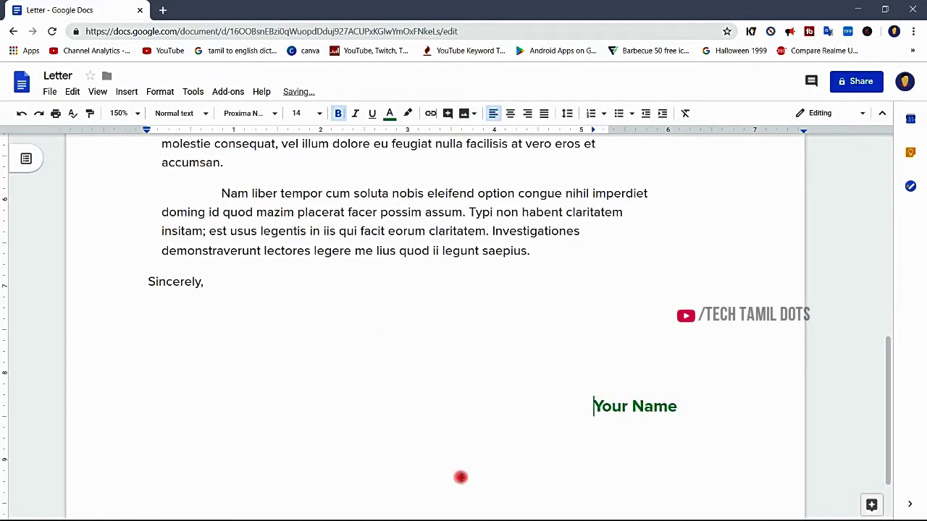